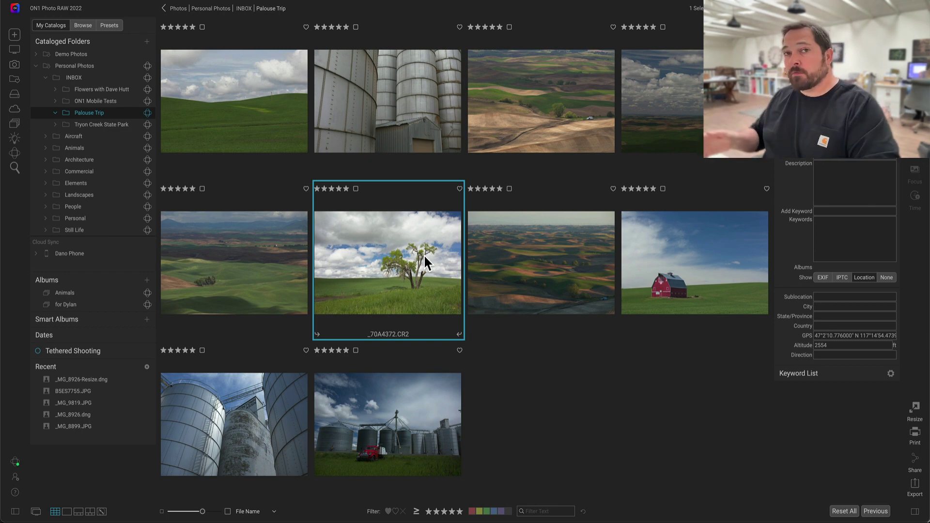
Step: Select all ten photos and start an export with files named by original filename
{"action": "key", "text": "ctrl+a"}
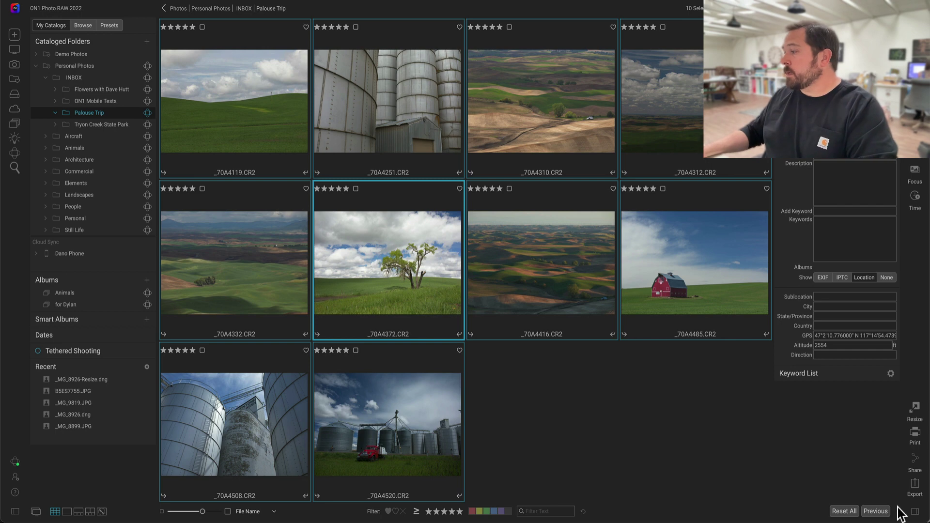
{"action": "left_click", "coordinate": [914, 487]}
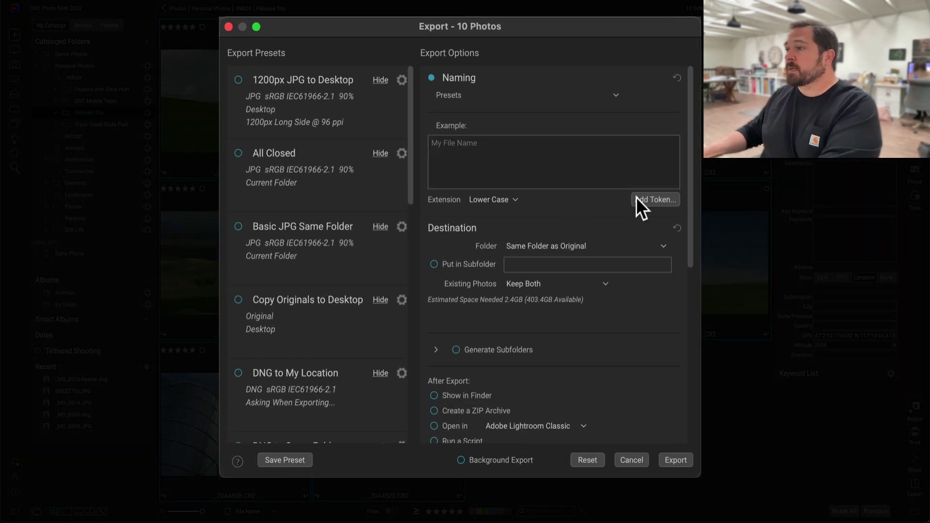
{"action": "left_click", "coordinate": [651, 199]}
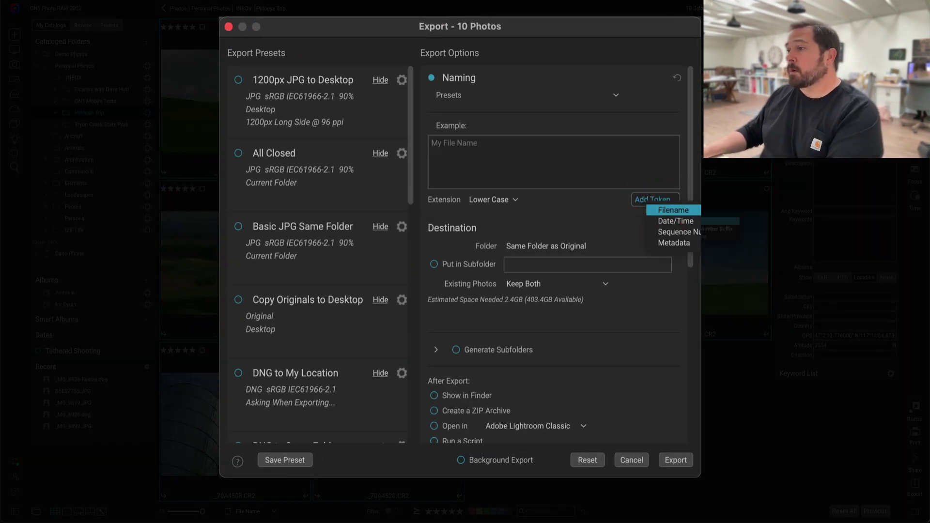
{"action": "left_click", "coordinate": [672, 210]}
{"action": "scroll", "coordinate": [553, 192], "scroll_direction": "down", "scroll_amount": 2}
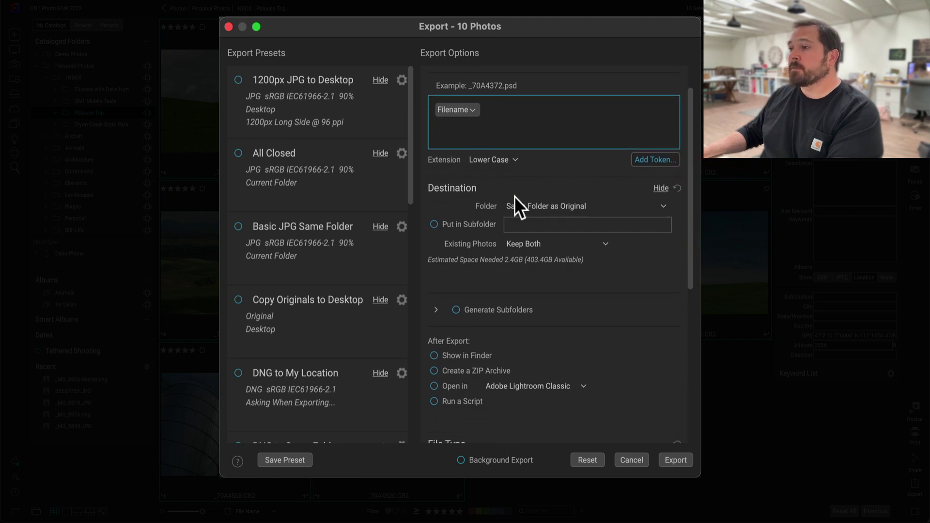
{"action": "scroll", "coordinate": [514, 197], "scroll_direction": "down", "scroll_amount": 3}
{"action": "scroll", "coordinate": [514, 197], "scroll_direction": "down", "scroll_amount": 3}
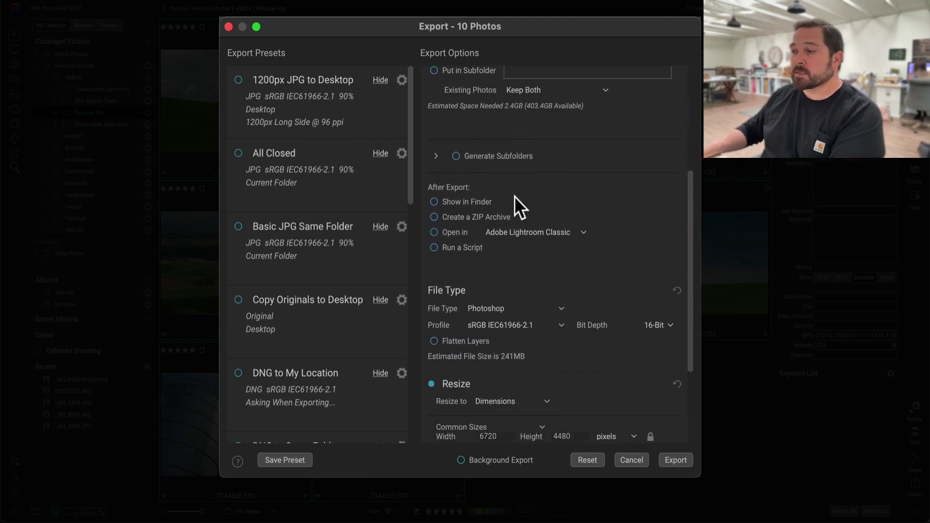
{"action": "scroll", "coordinate": [514, 196], "scroll_direction": "down", "scroll_amount": 3}
{"action": "scroll", "coordinate": [514, 196], "scroll_direction": "down", "scroll_amount": 1}
Step: Switch the export file type from Photoshop to JPEG, quality 90 with sRGB
{"action": "left_click", "coordinate": [494, 209]}
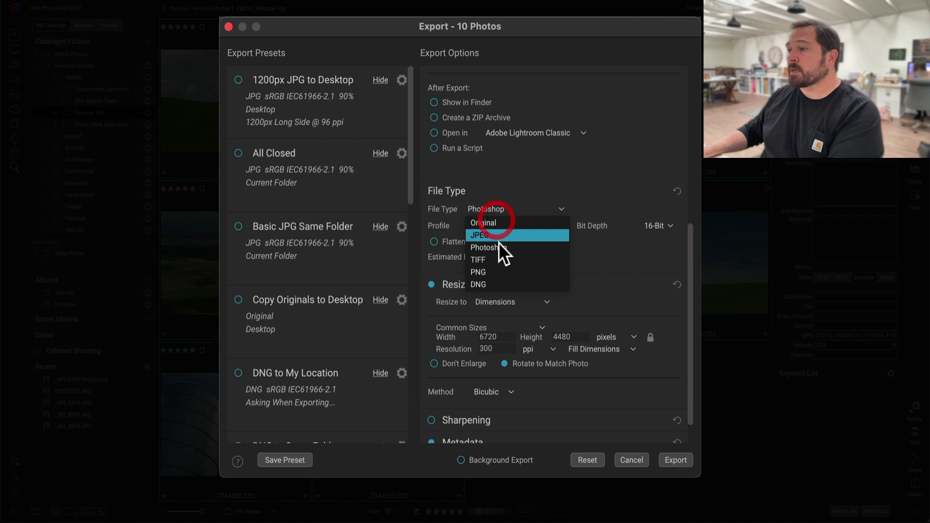
{"action": "left_click", "coordinate": [499, 236]}
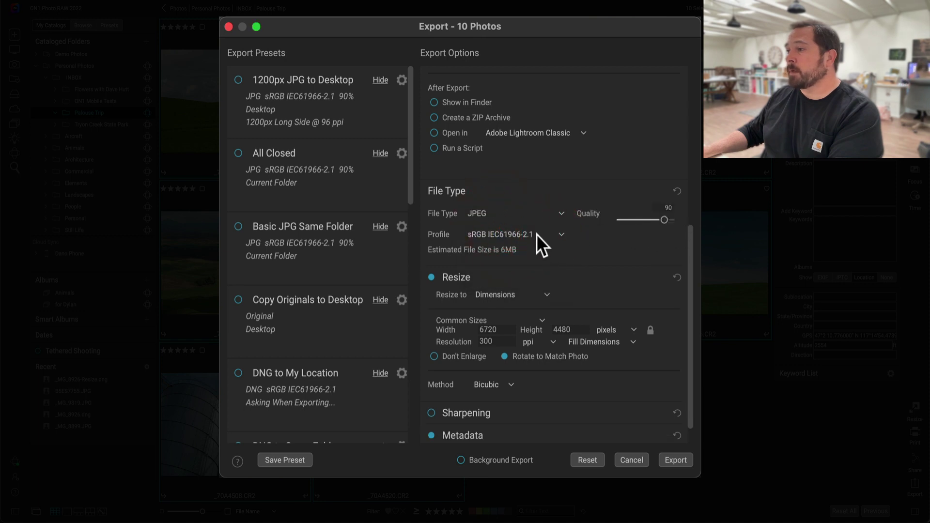
{"action": "left_click", "coordinate": [536, 233]}
{"action": "left_click", "coordinate": [613, 241]}
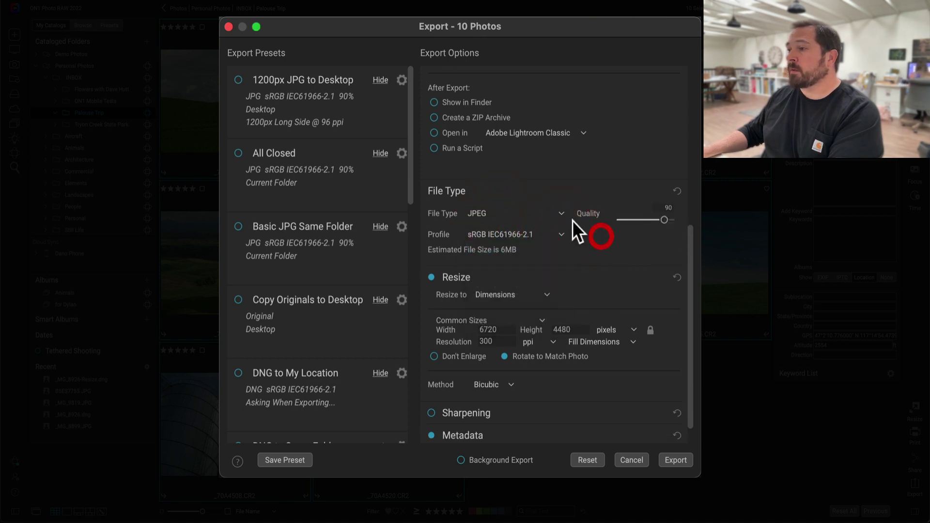
{"action": "scroll", "coordinate": [571, 244], "scroll_direction": "down", "scroll_amount": 1}
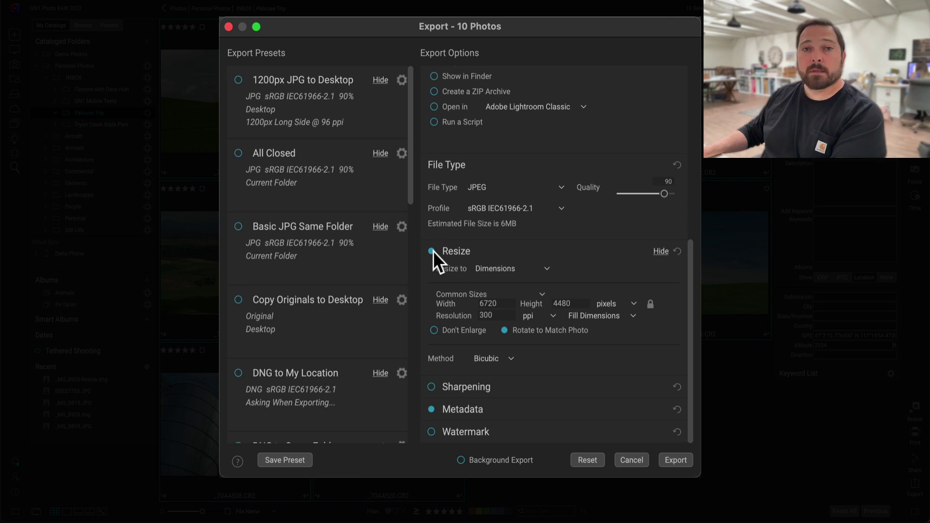
Step: Resize the exports by megapixels to 50 using the Resize AI method
{"action": "left_click", "coordinate": [508, 269]}
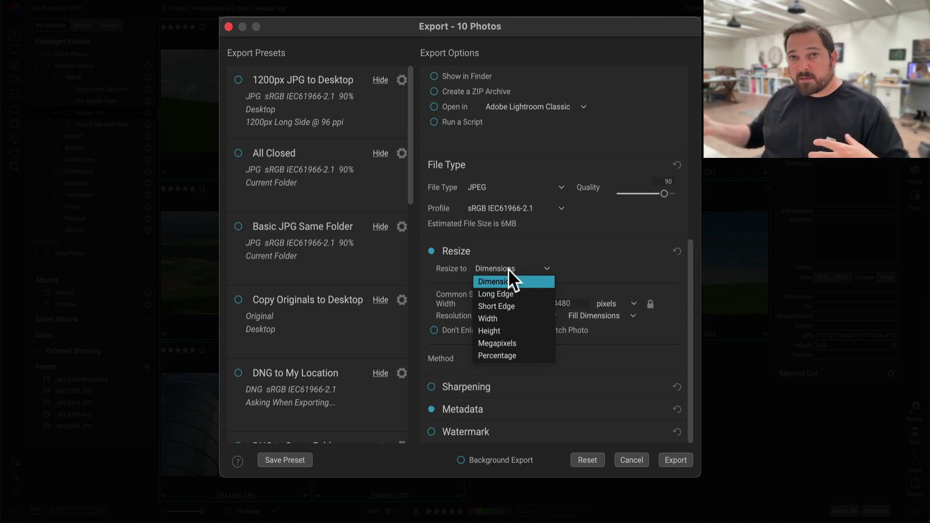
{"action": "left_click", "coordinate": [507, 342]}
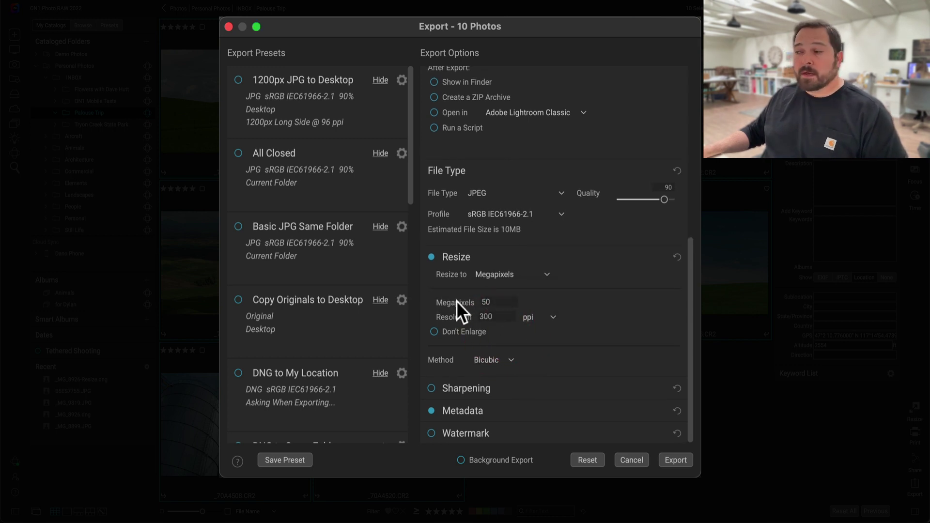
{"action": "left_click", "coordinate": [498, 357]}
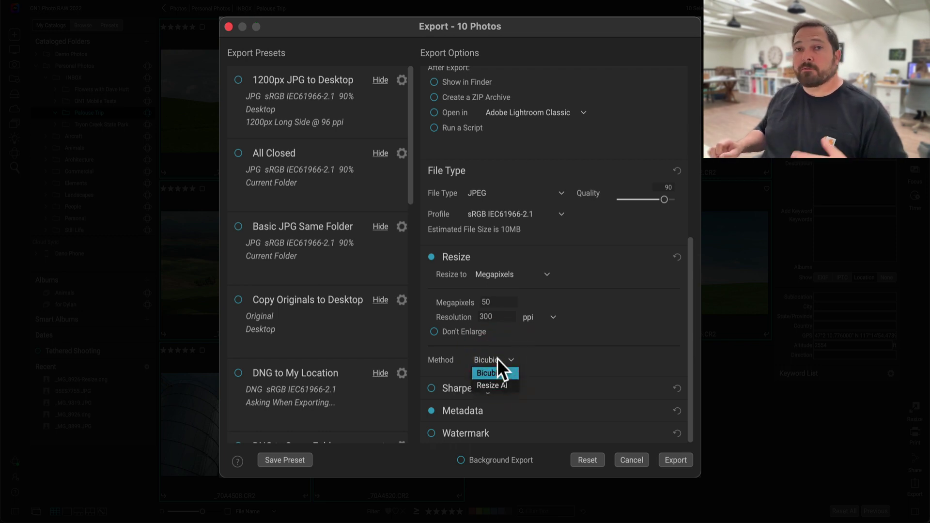
{"action": "left_click", "coordinate": [505, 382]}
{"action": "mouse_move", "coordinate": [506, 389]}
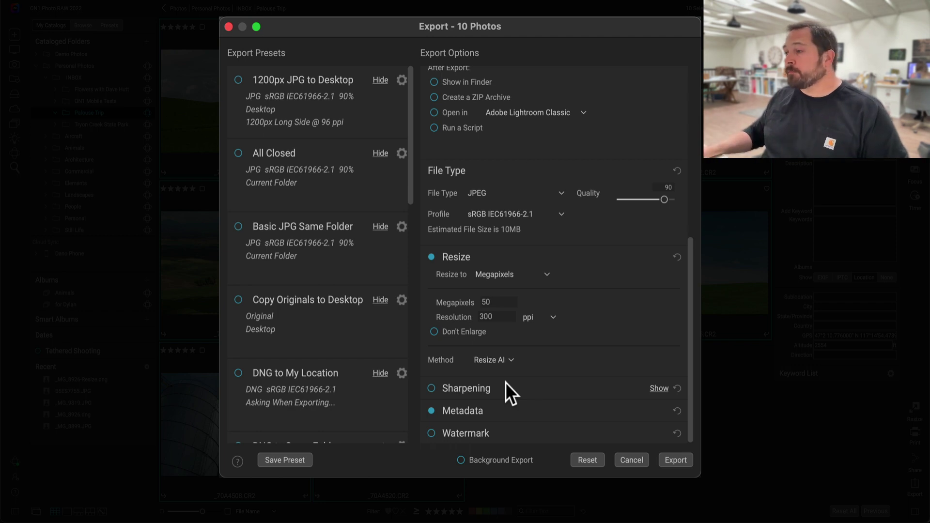
{"action": "scroll", "coordinate": [504, 382], "scroll_direction": "down", "scroll_amount": 1}
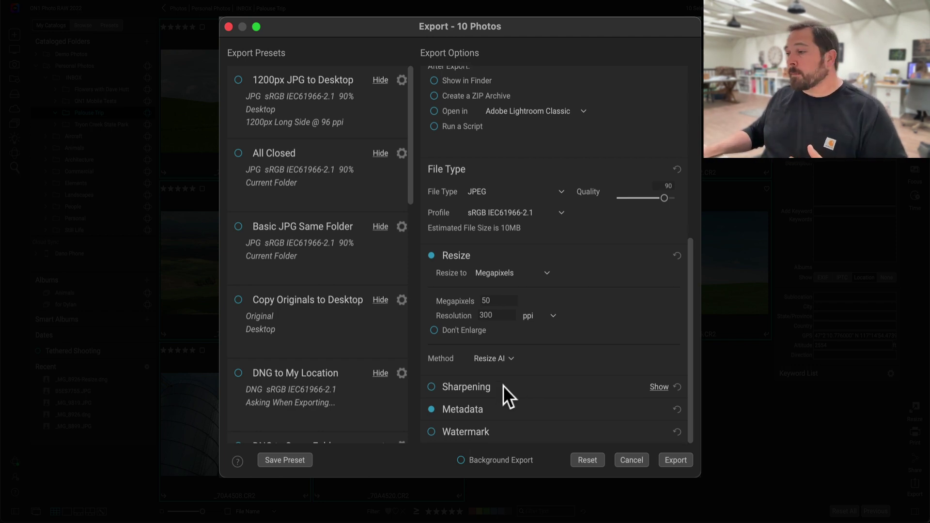
Step: Expand the Metadata options and exclude ratings, GPS and user comments from exports
{"action": "left_click", "coordinate": [485, 408]}
{"action": "scroll", "coordinate": [577, 408], "scroll_direction": "down", "scroll_amount": 5}
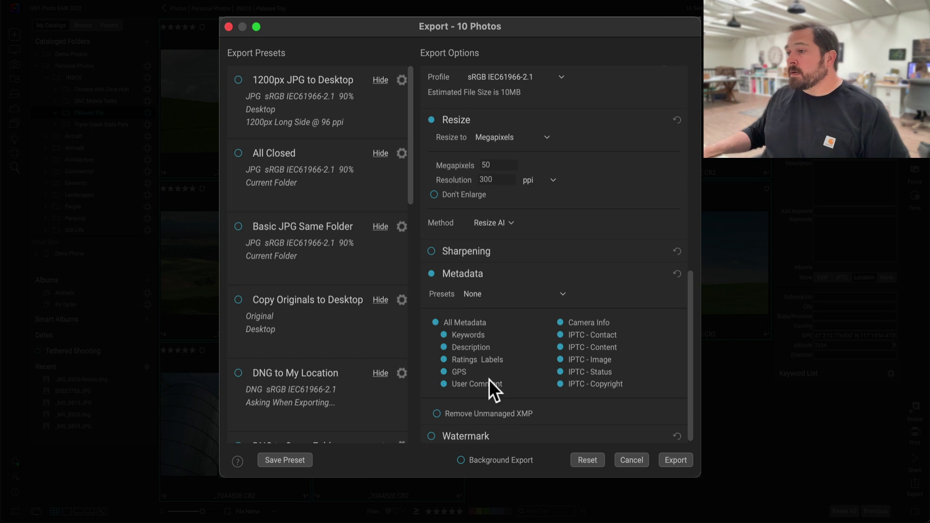
{"action": "left_click", "coordinate": [444, 360]}
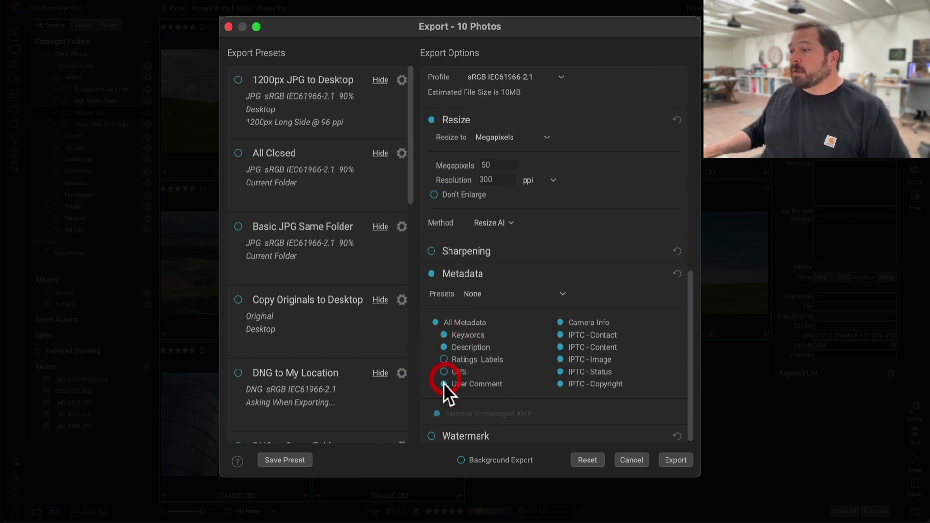
{"action": "left_click", "coordinate": [443, 384]}
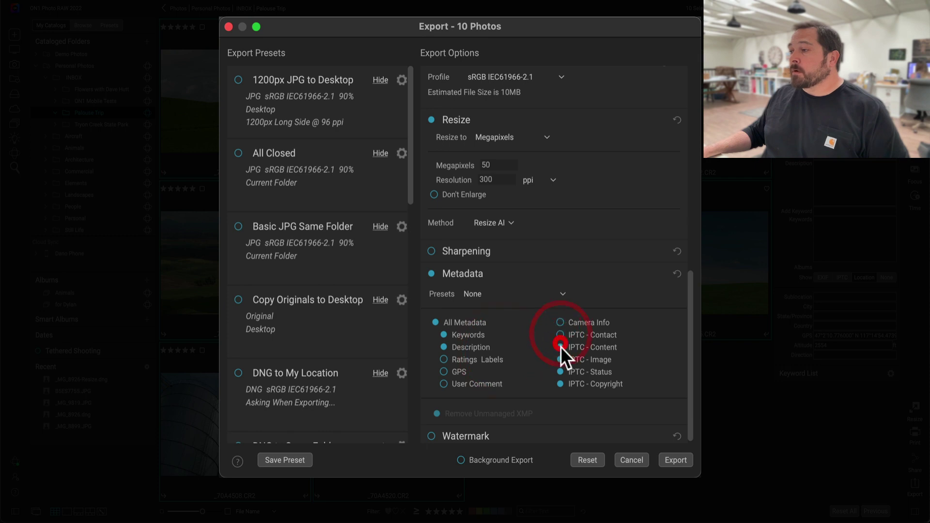